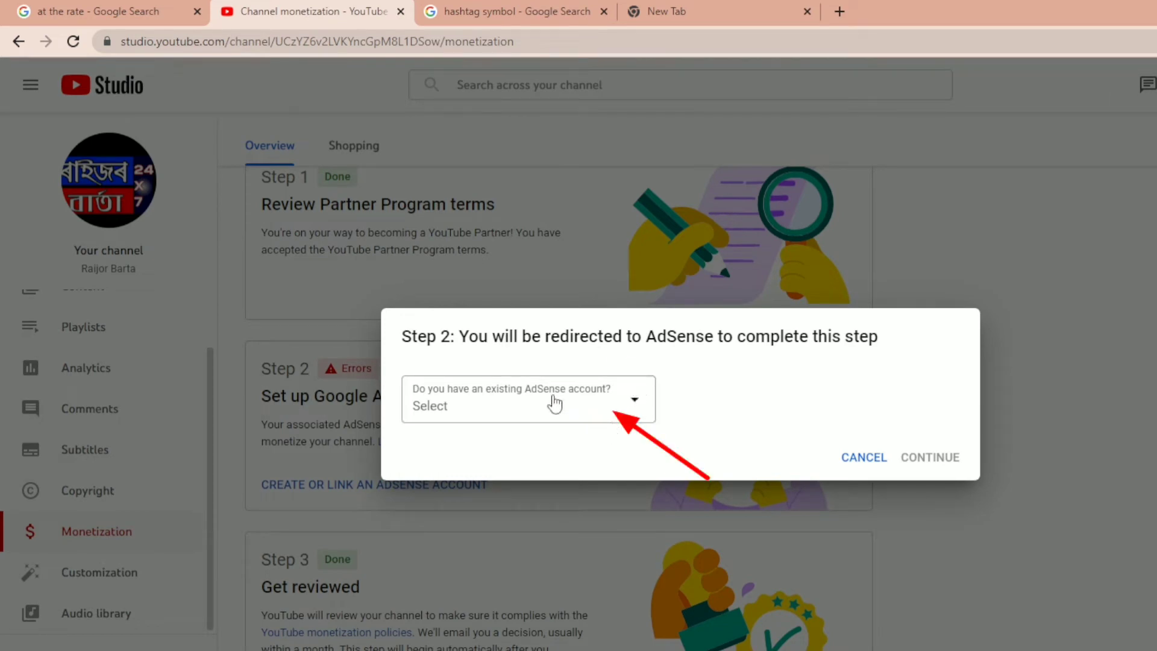
Declare that no AdSense account exists yet, continue to AdSense, and sign in to Google with the account password.
left_click(638, 413)
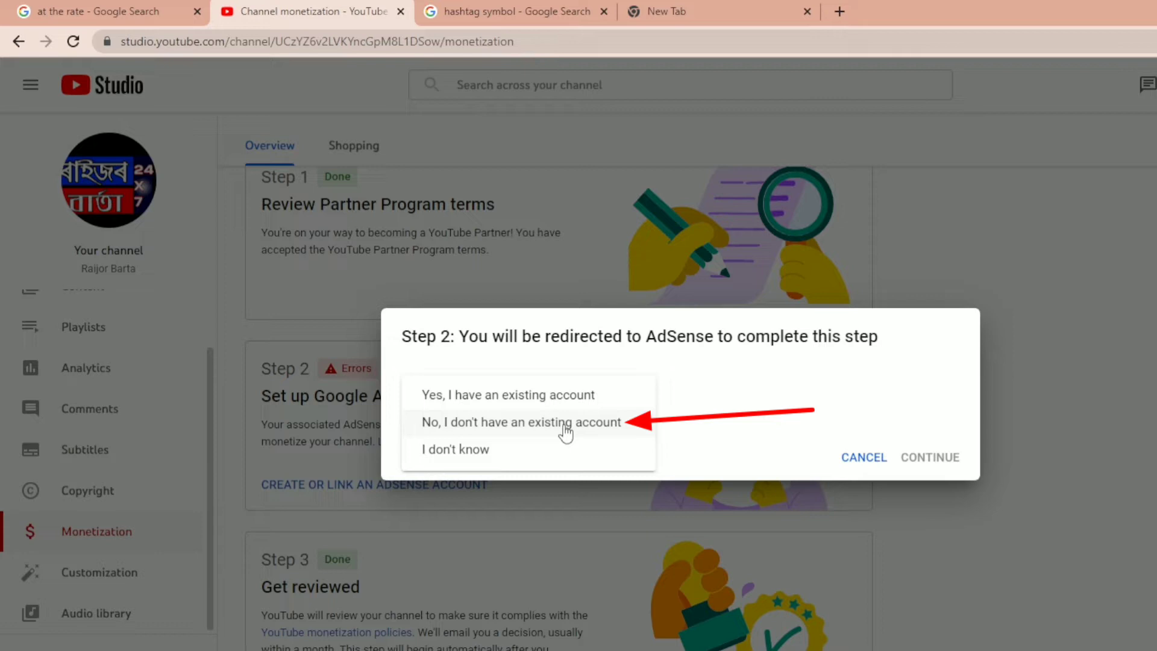
left_click(485, 429)
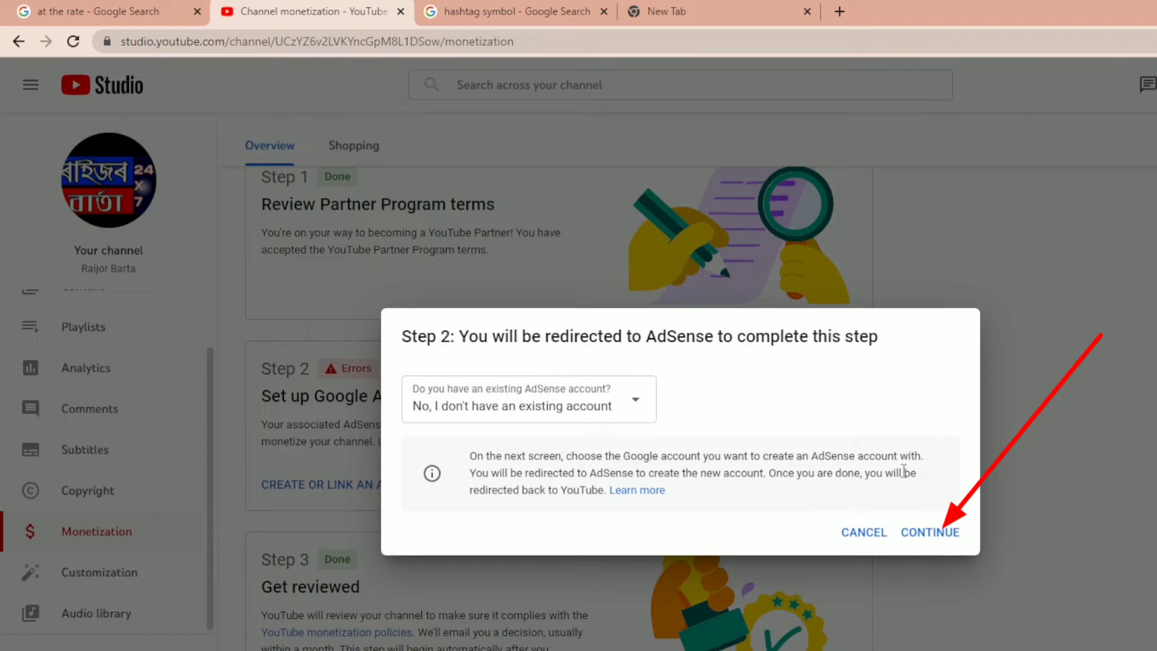
left_click(929, 533)
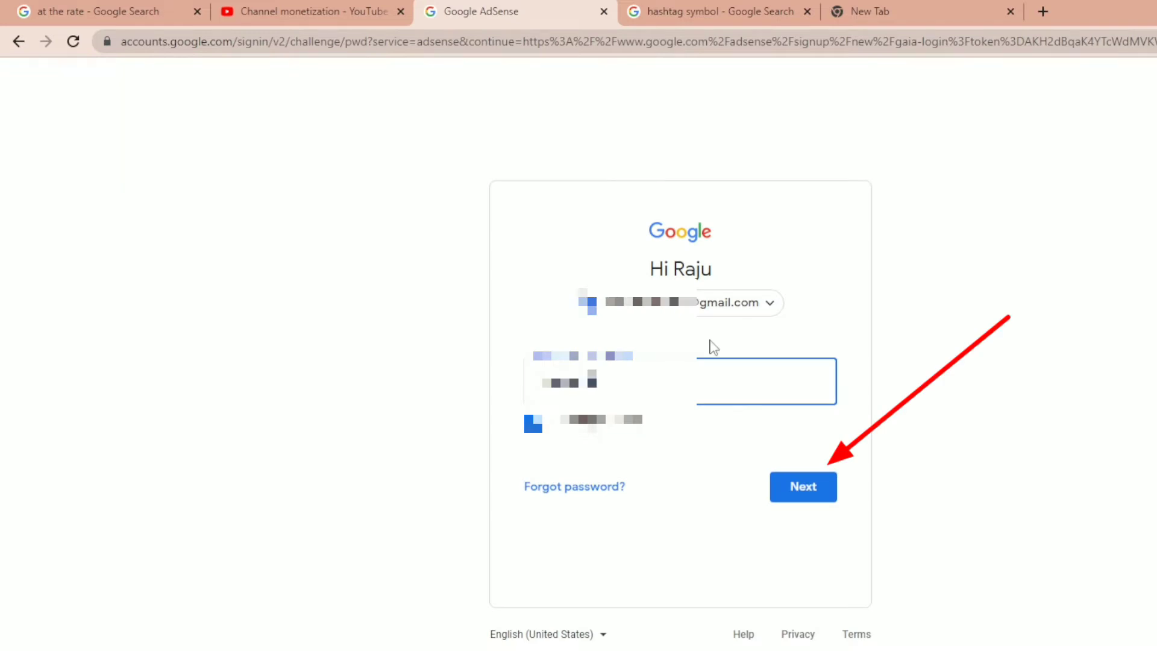
left_click(798, 500)
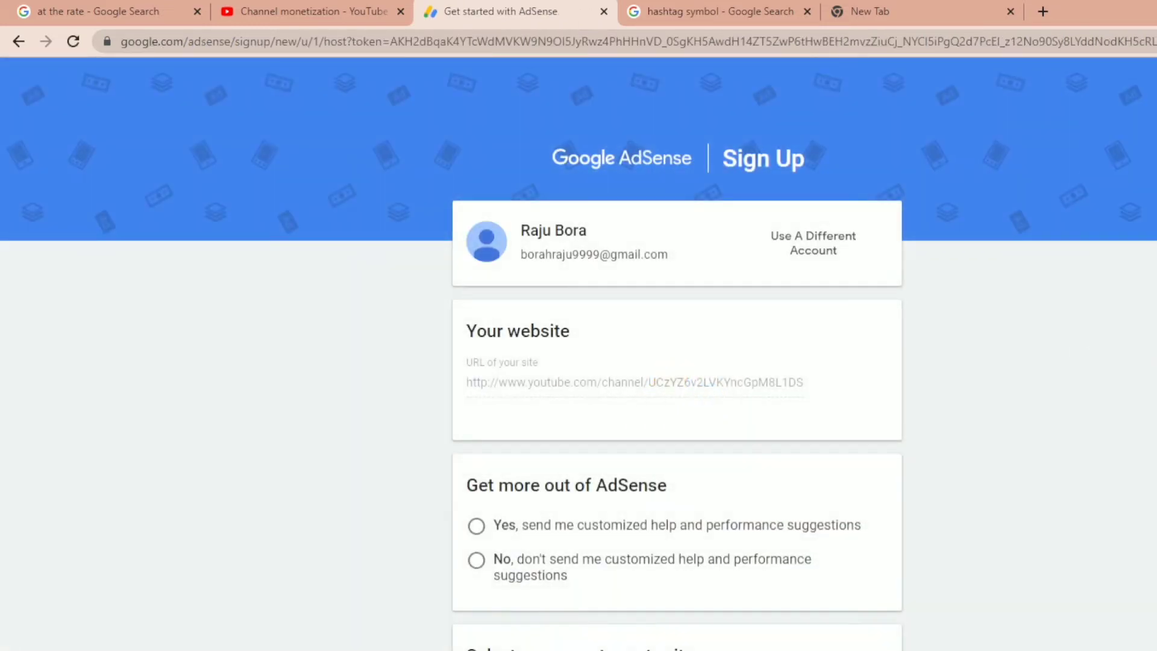
Decline customized help and performance suggestions in the AdSense sign-up form, and set the country or territory to India.
scroll(1086, 414, "down", 2)
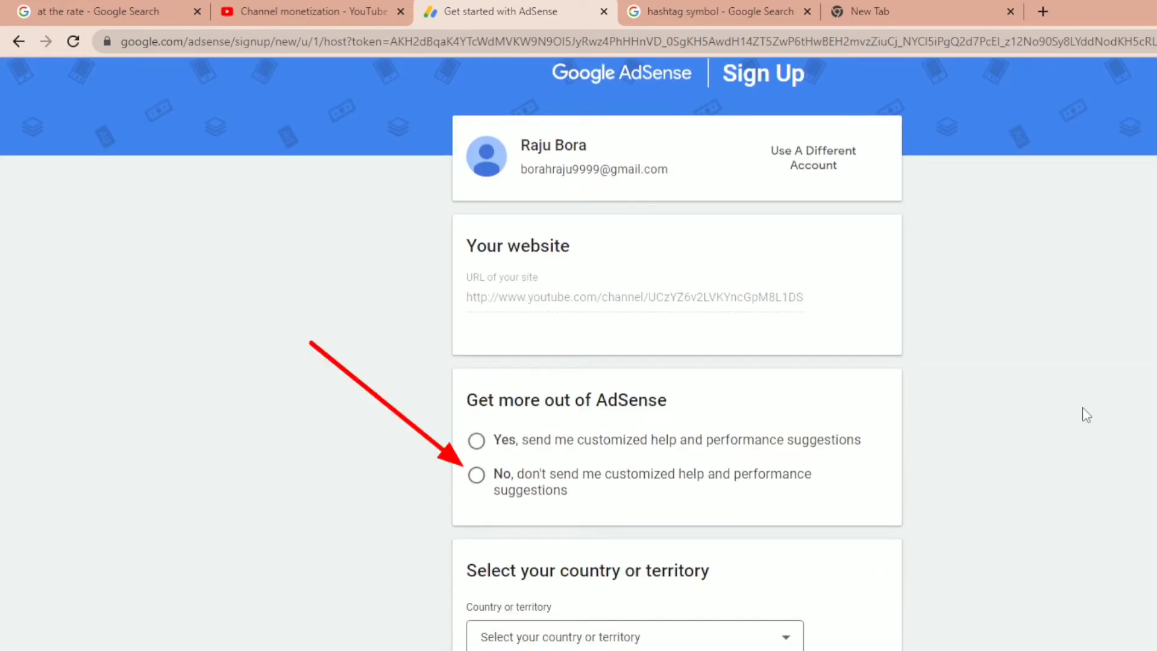
left_click(476, 475)
scroll(1011, 456, "down", 5)
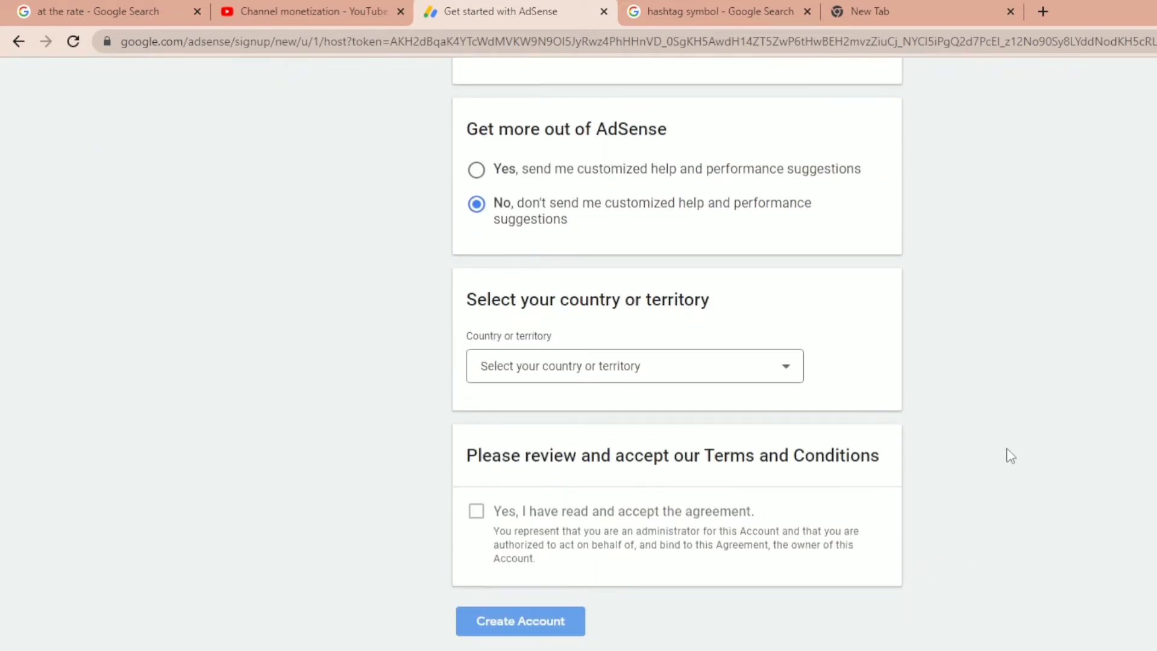
left_click(771, 371)
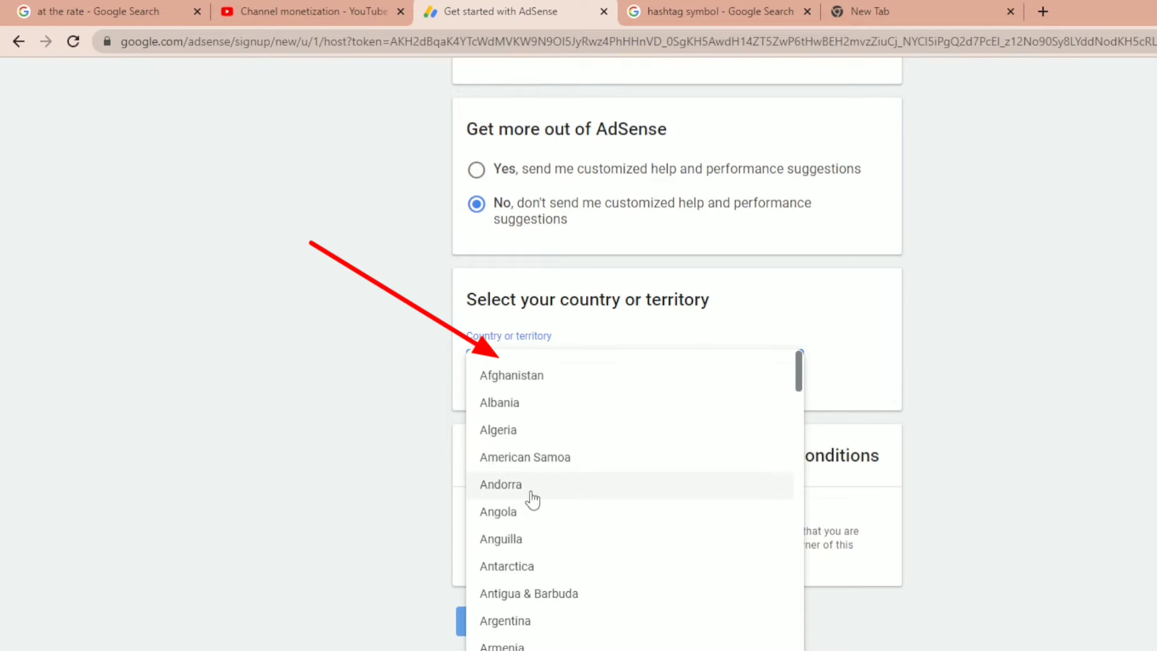
scroll(532, 500, "down", 20)
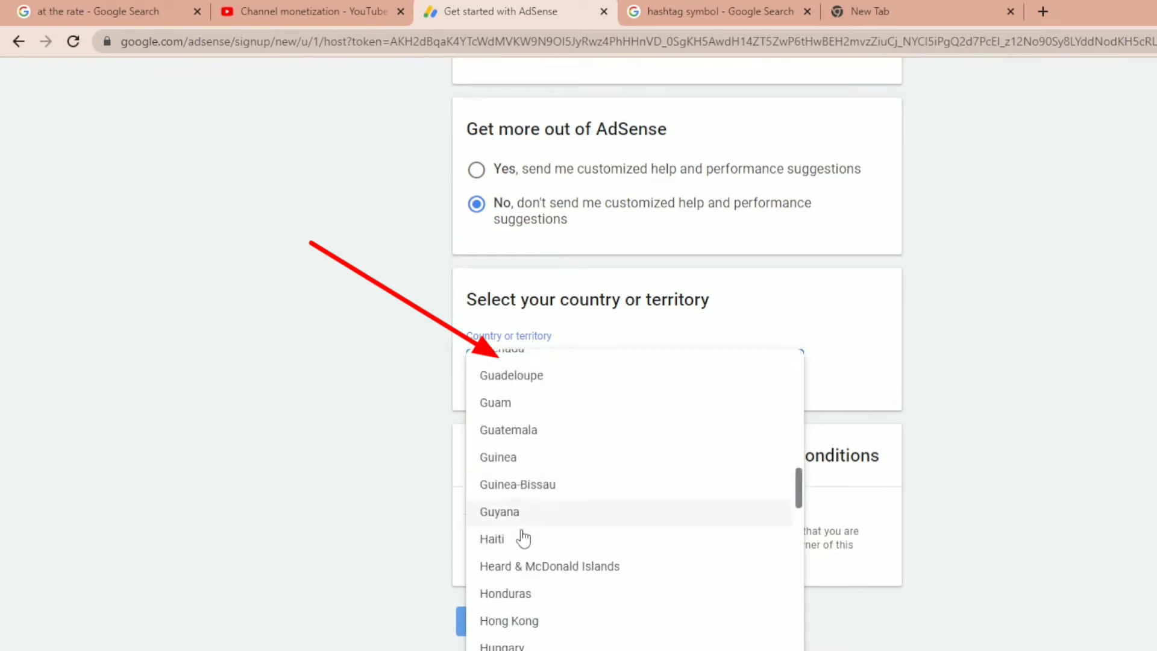
scroll(524, 636, "down", 1)
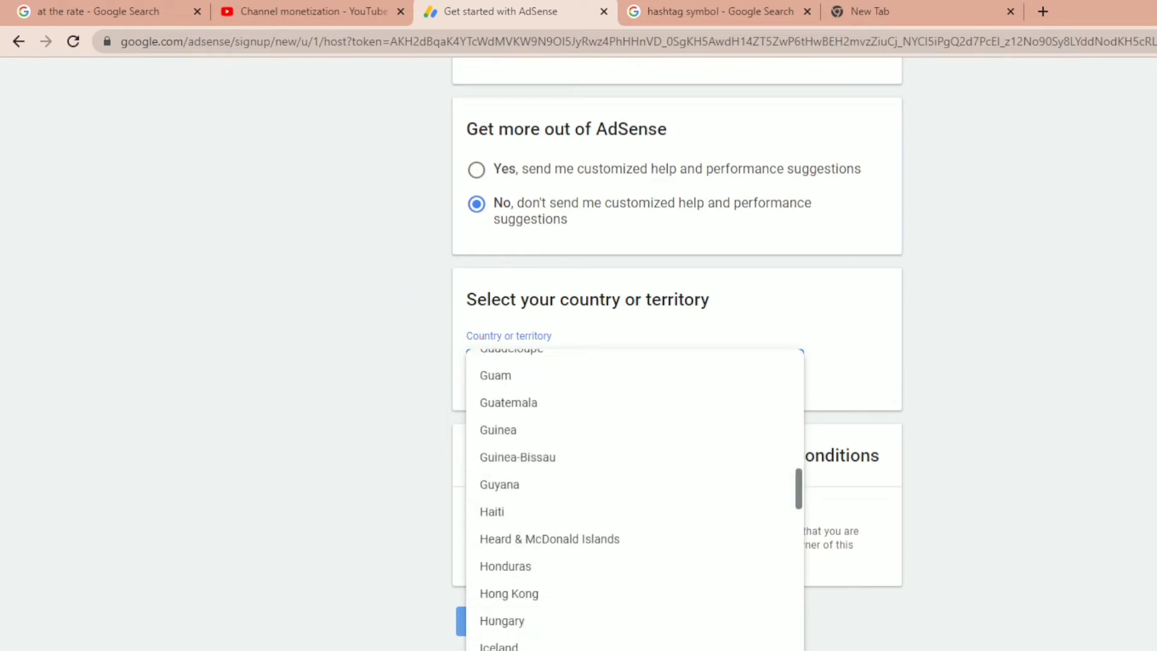
scroll(524, 636, "down", 1)
left_click(524, 642)
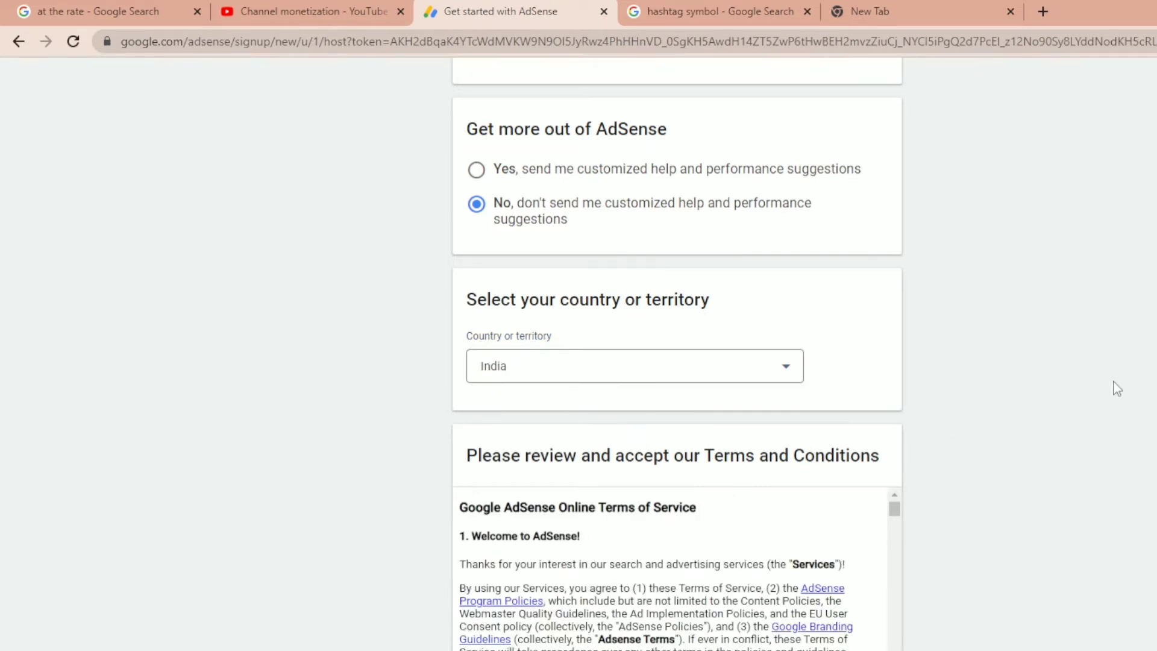
Accept the AdSense Online Terms of Service agreement and create the account.
scroll(1117, 388, "down", 4)
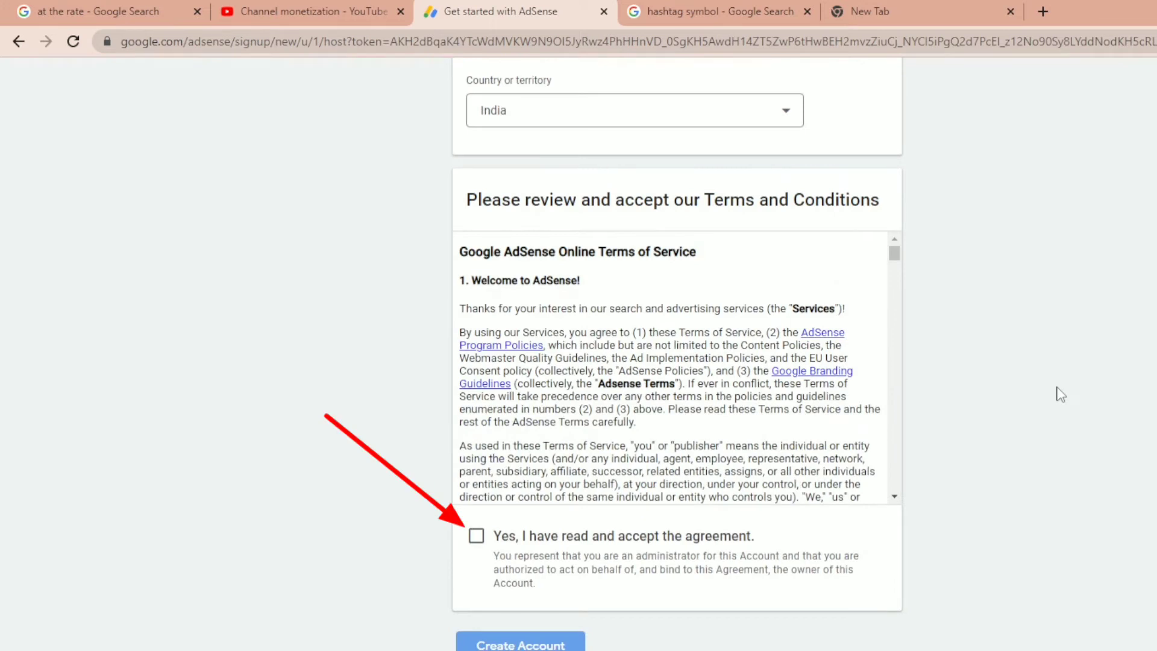
left_click(476, 535)
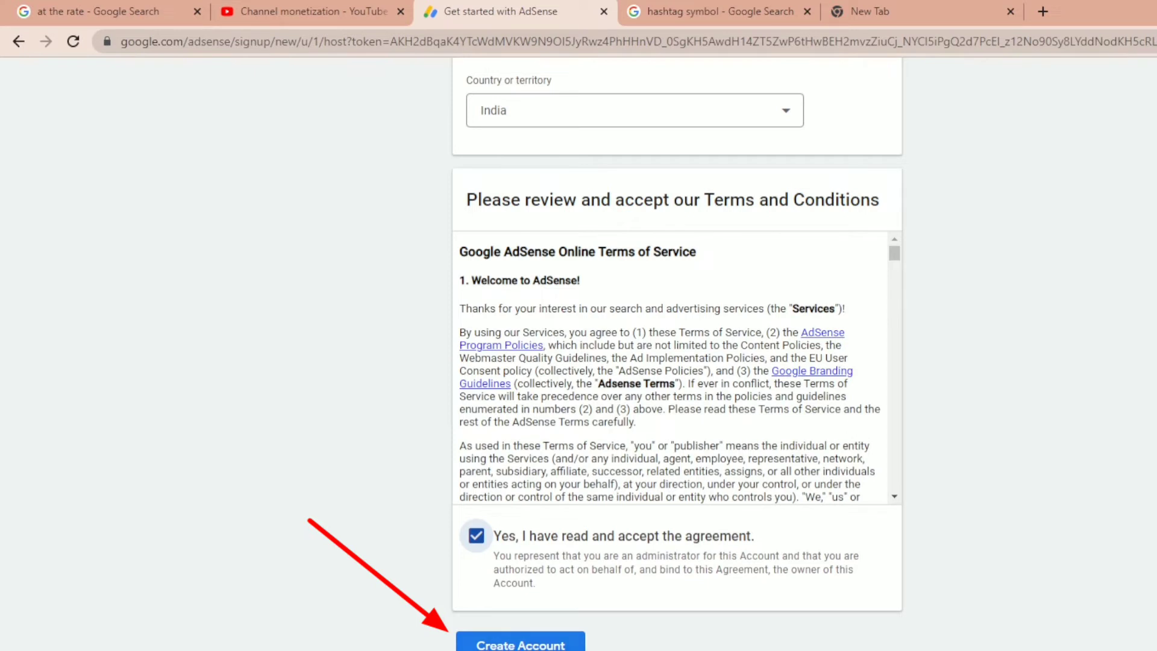
left_click(548, 644)
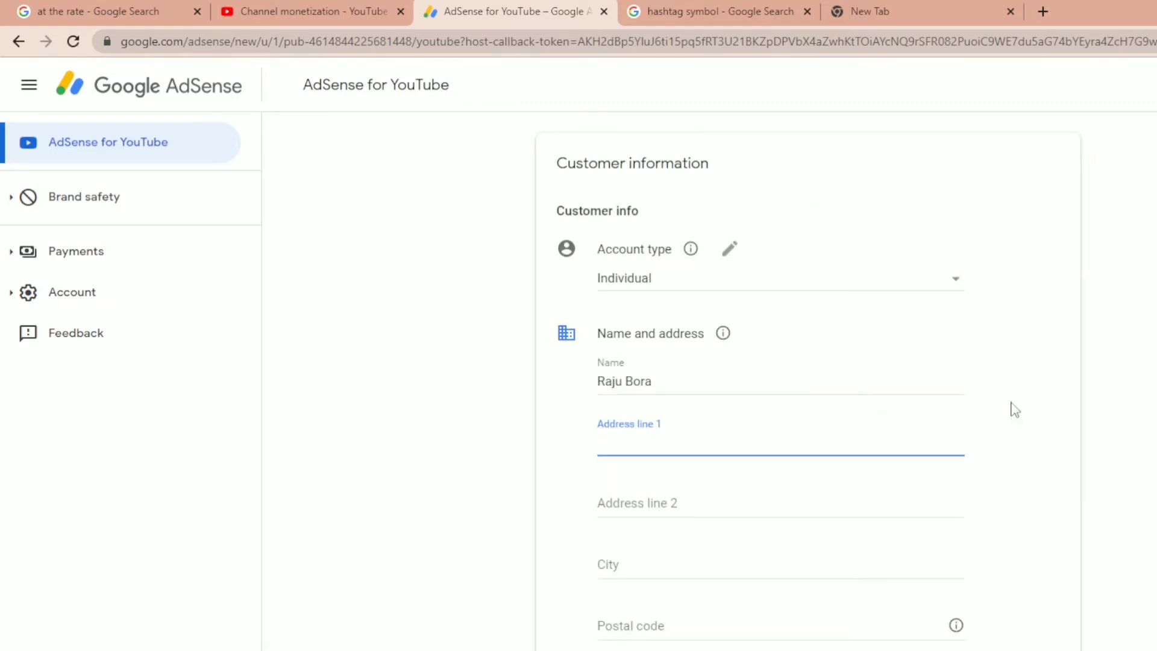
Fill in the customer's address, city and postal code in the customer information form.
scroll(808, 368, "down", 3)
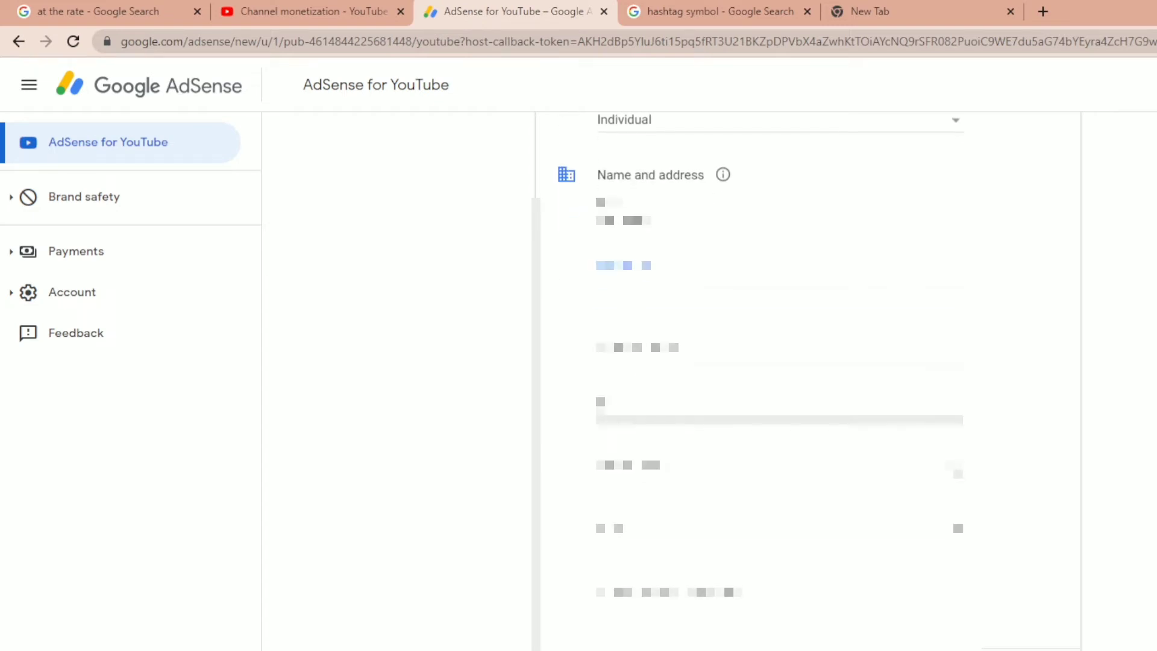
left_click(961, 538)
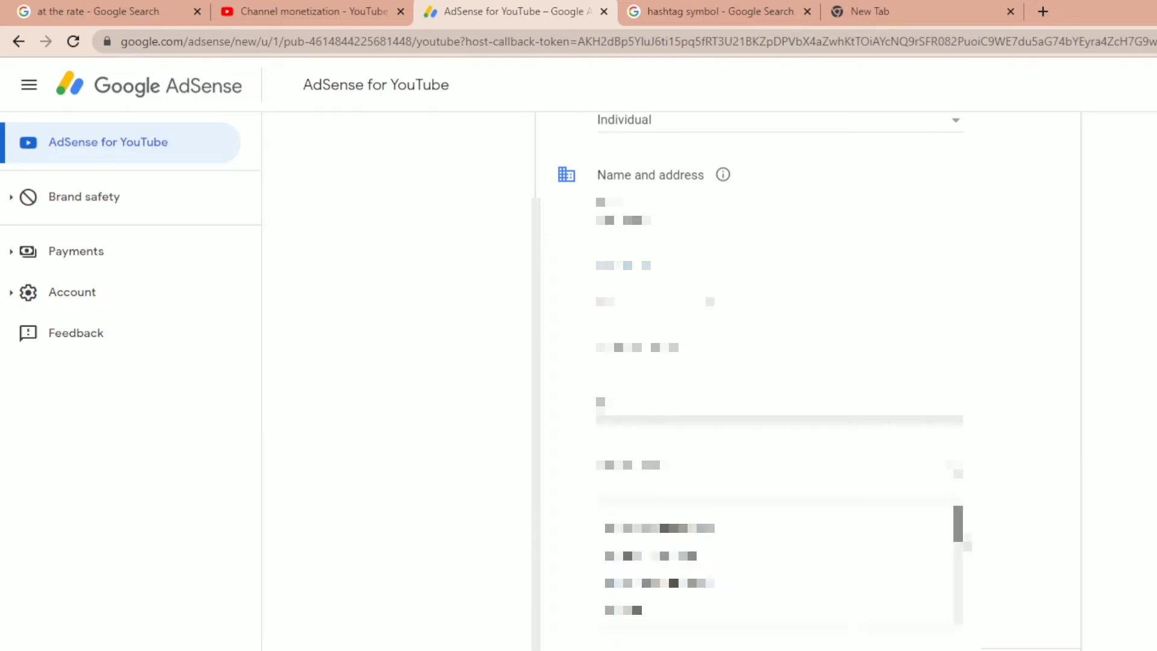
left_click(1045, 526)
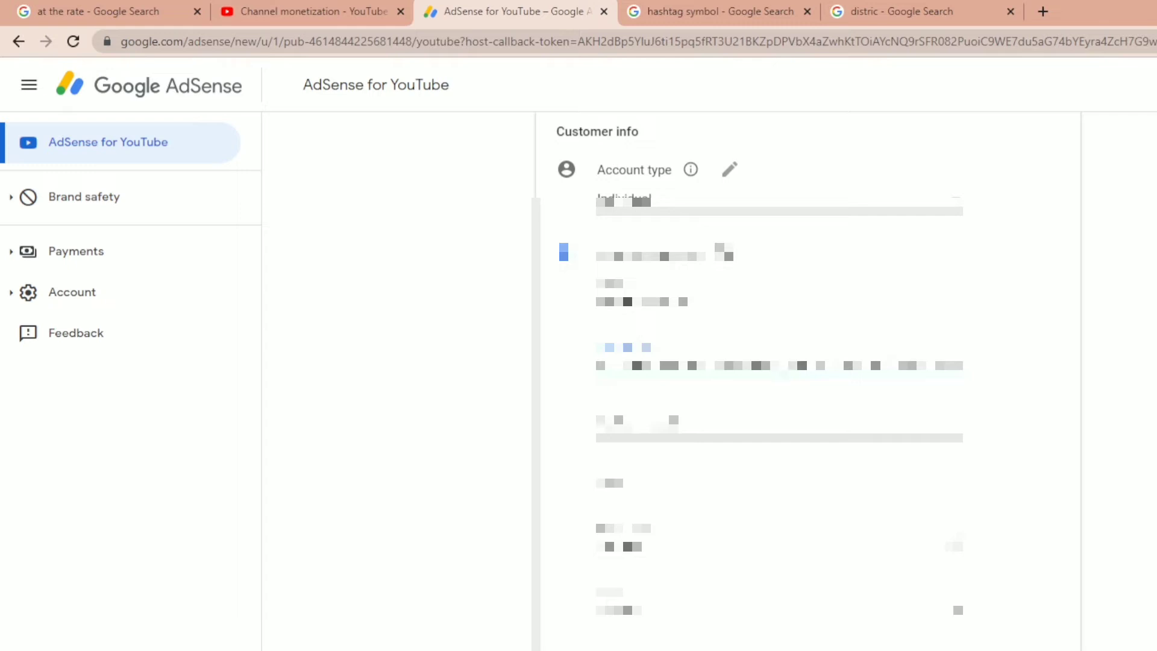
left_click_drag(779, 365, 998, 366)
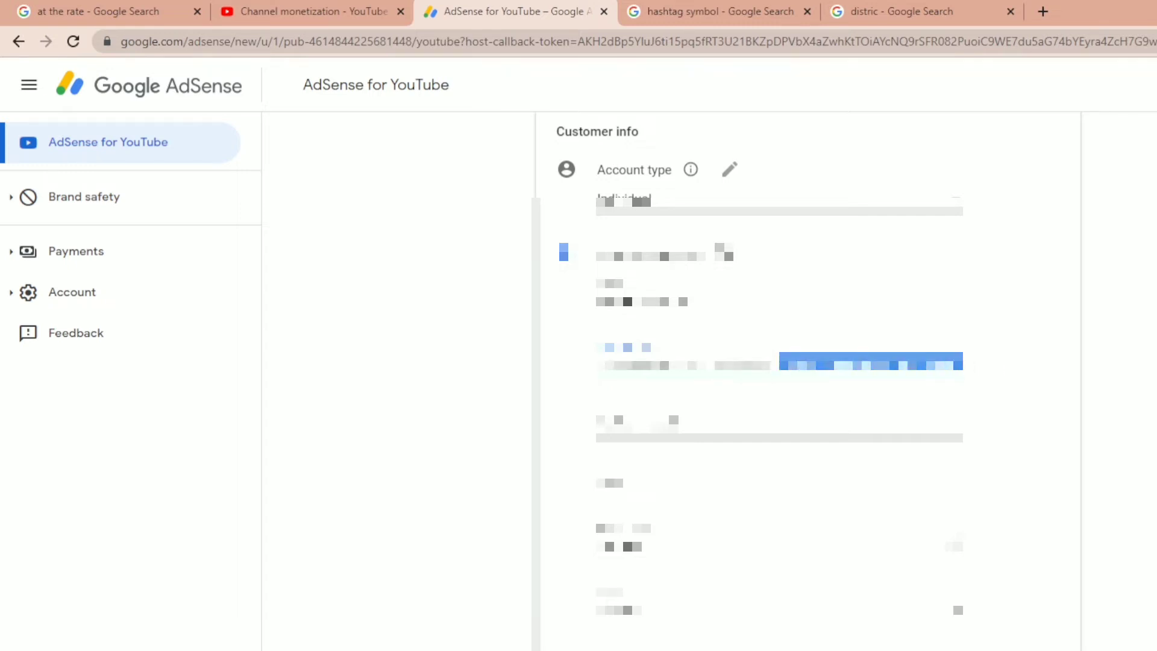
left_click(847, 470)
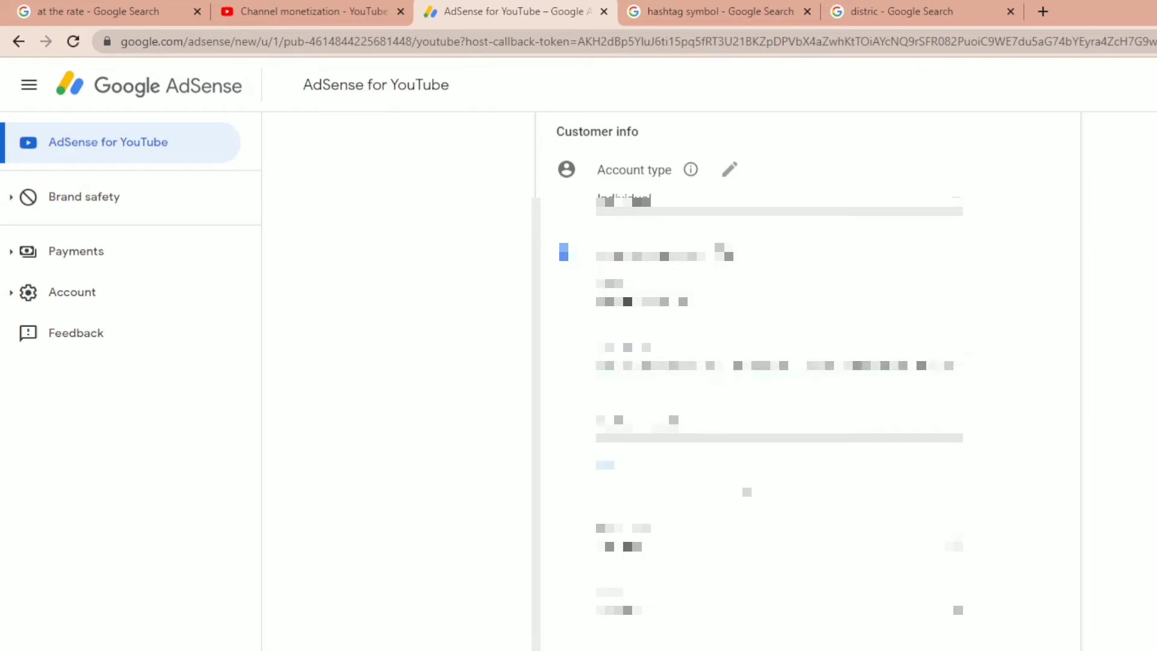
scroll(807, 362, "down", 2)
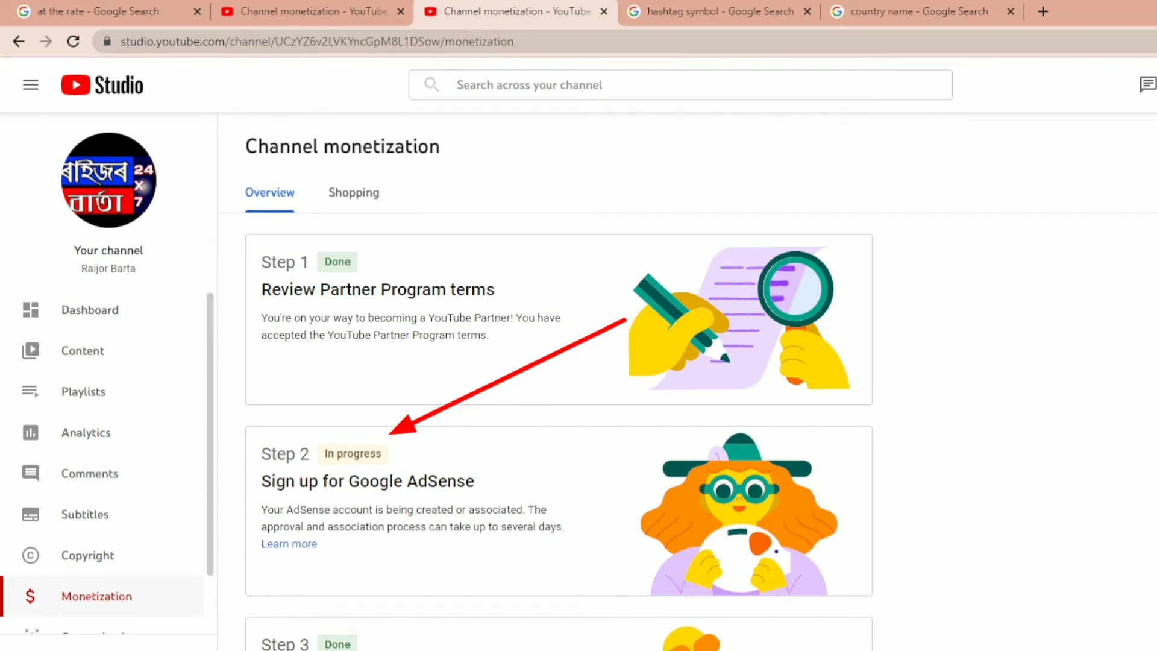
Open the list of the channel's uploaded content in YouTube Studio.
scroll(687, 388, "down", 1)
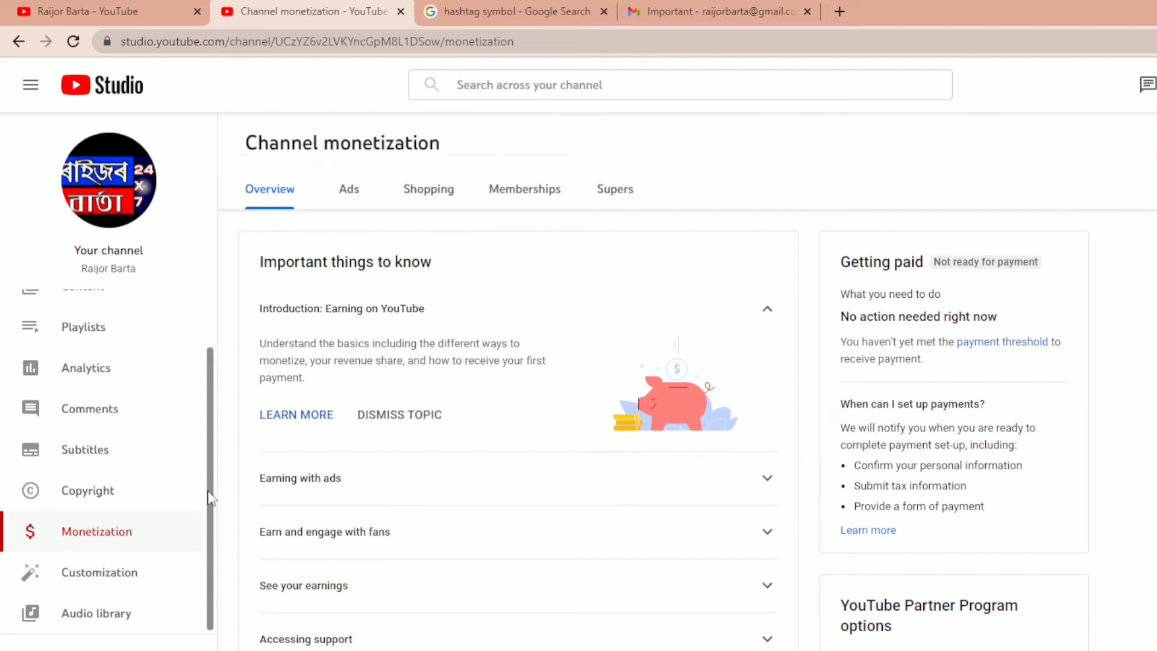
scroll(211, 496, "up", 1)
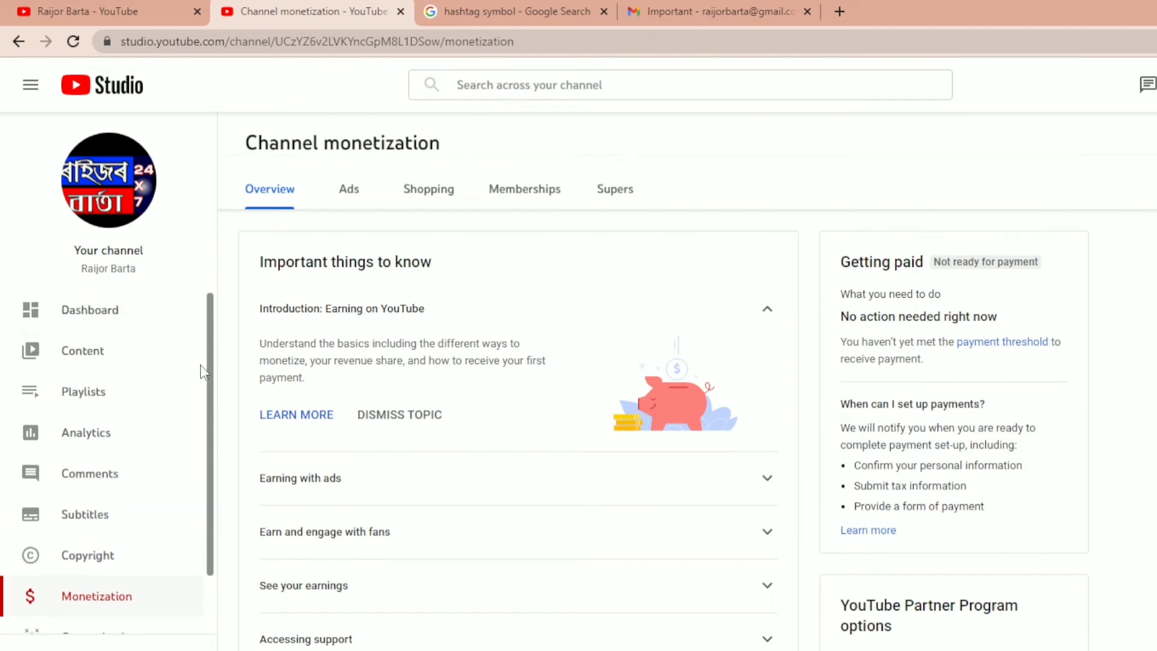
left_click(90, 361)
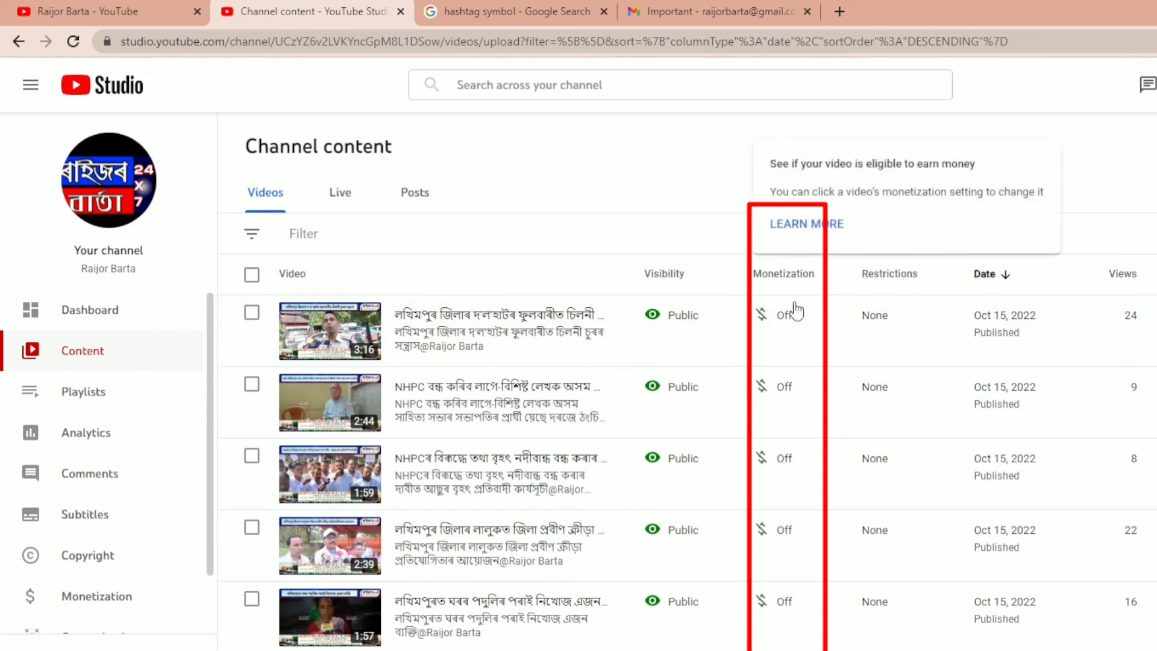
Examine the monetization status of the channel's uploaded videos.
scroll(783, 602, "down", 5)
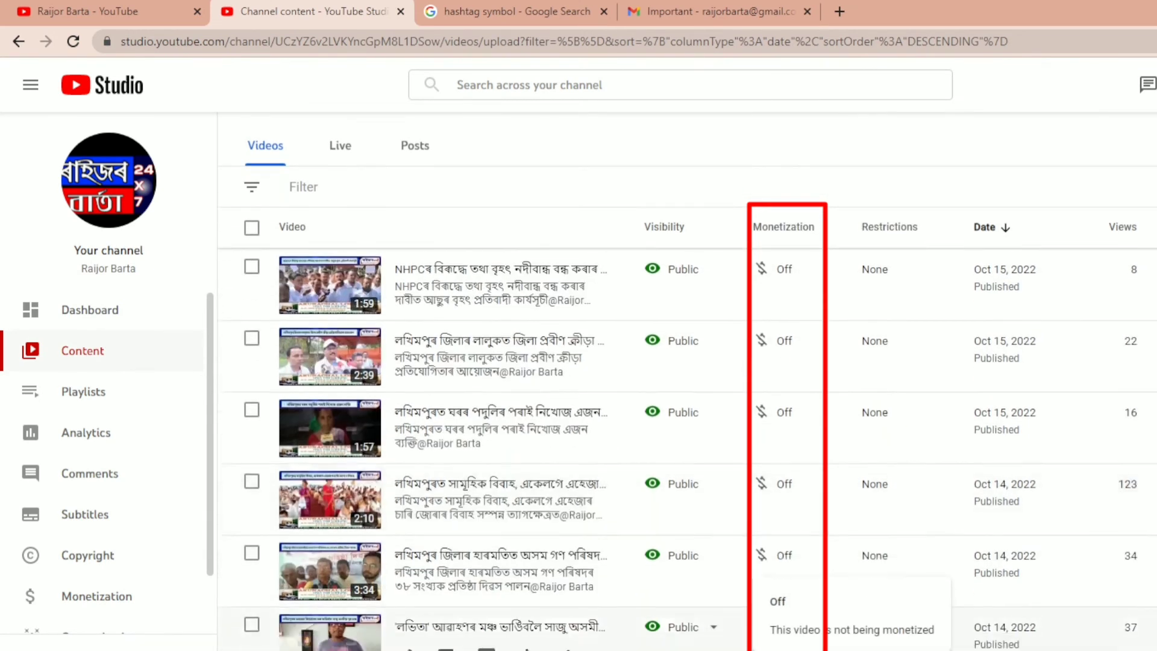
scroll(784, 603, "down", 2)
scroll(784, 602, "up", 5)
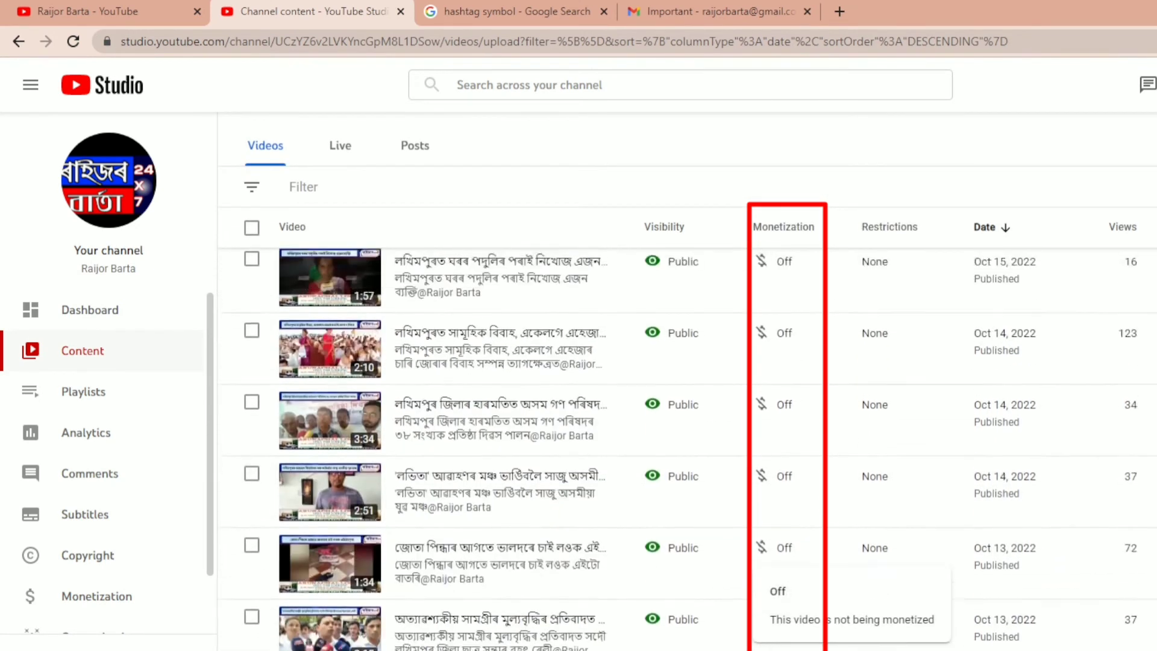
scroll(784, 603, "up", 2)
scroll(784, 602, "down", 10)
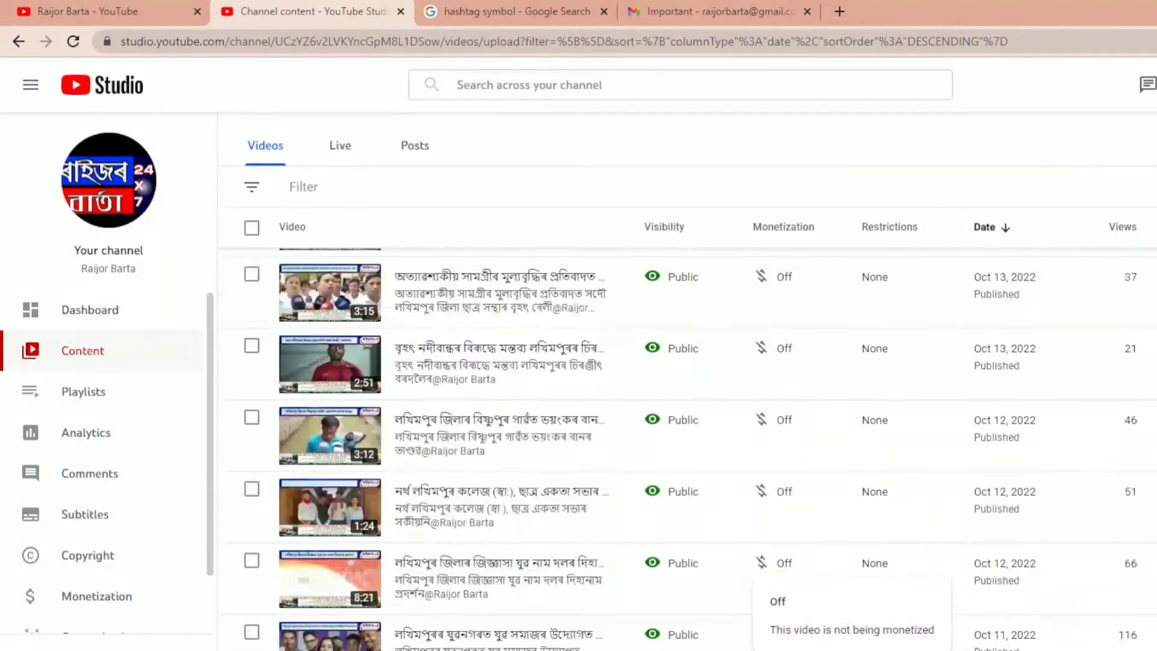
scroll(784, 602, "down", 10)
scroll(784, 602, "up", 12)
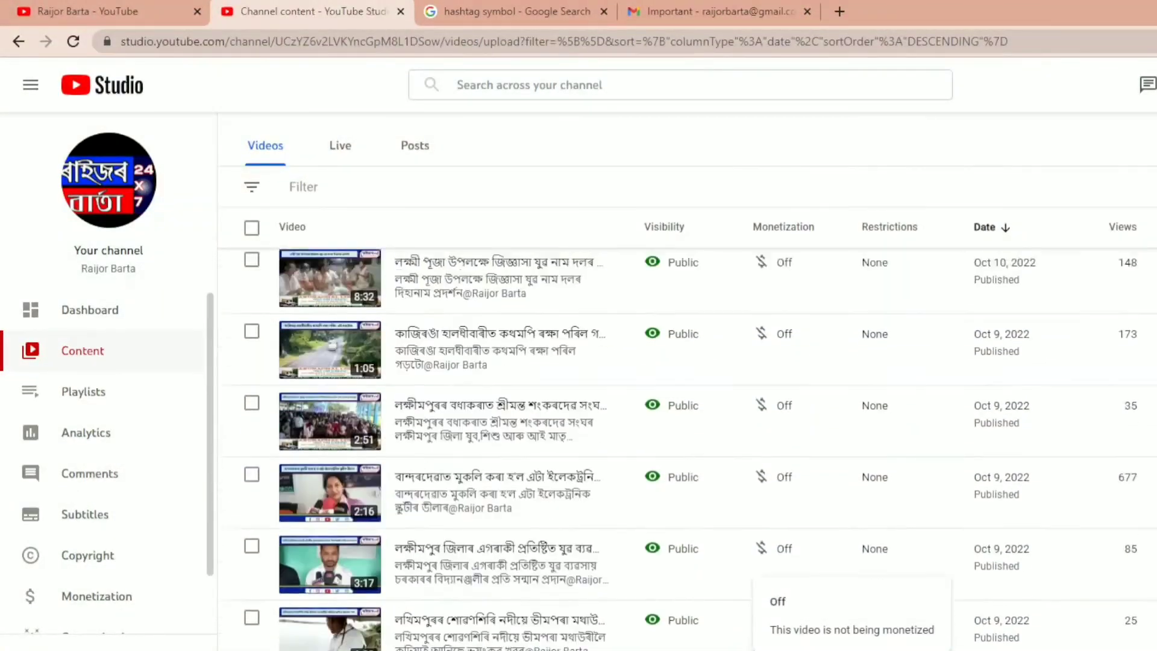
scroll(771, 572, "up", 5)
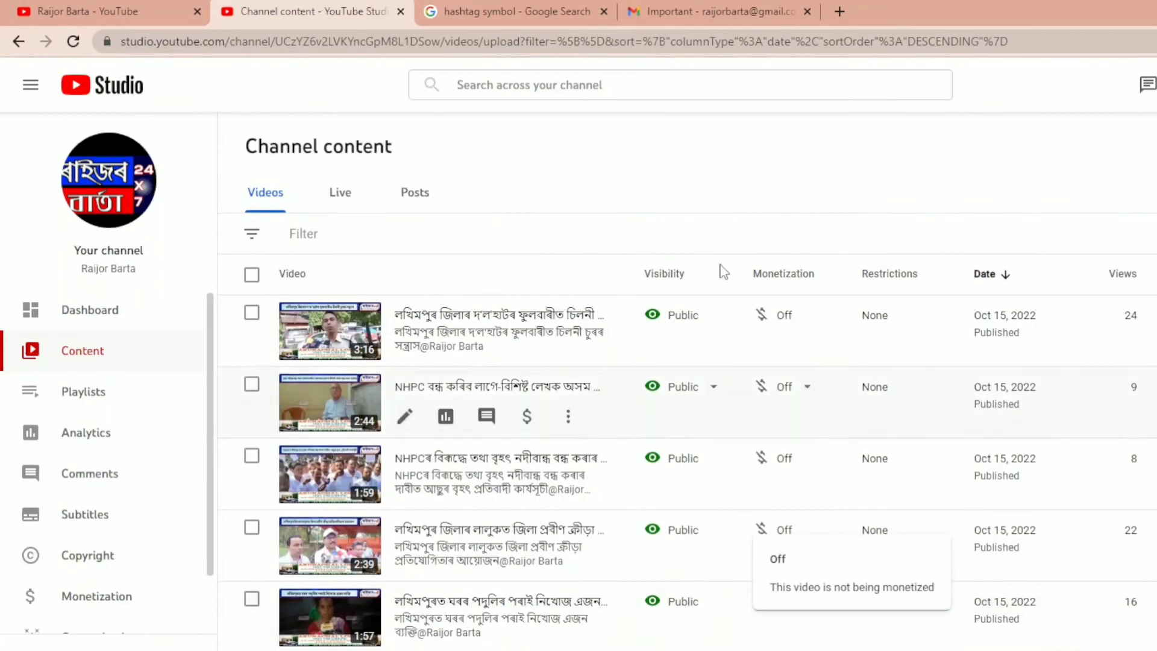
Select all of the channel's uploaded videos, including those beyond the current page, and set their monetization to On in a bulk edit.
scroll(757, 292, "down", 10)
left_click(252, 228)
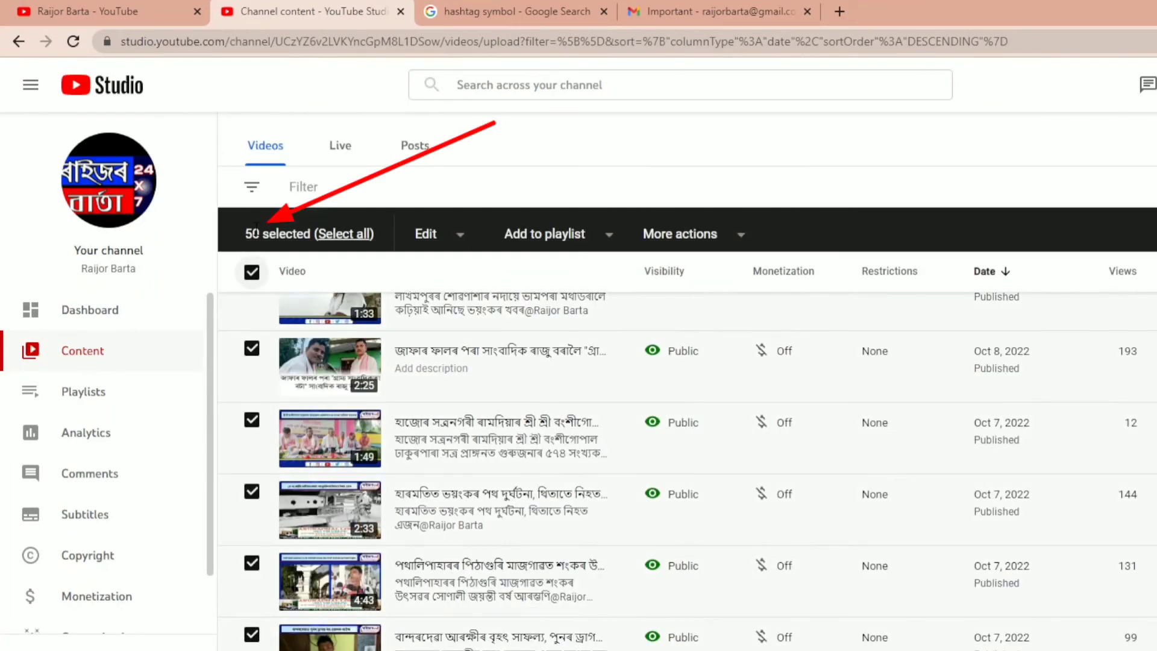
left_click(353, 235)
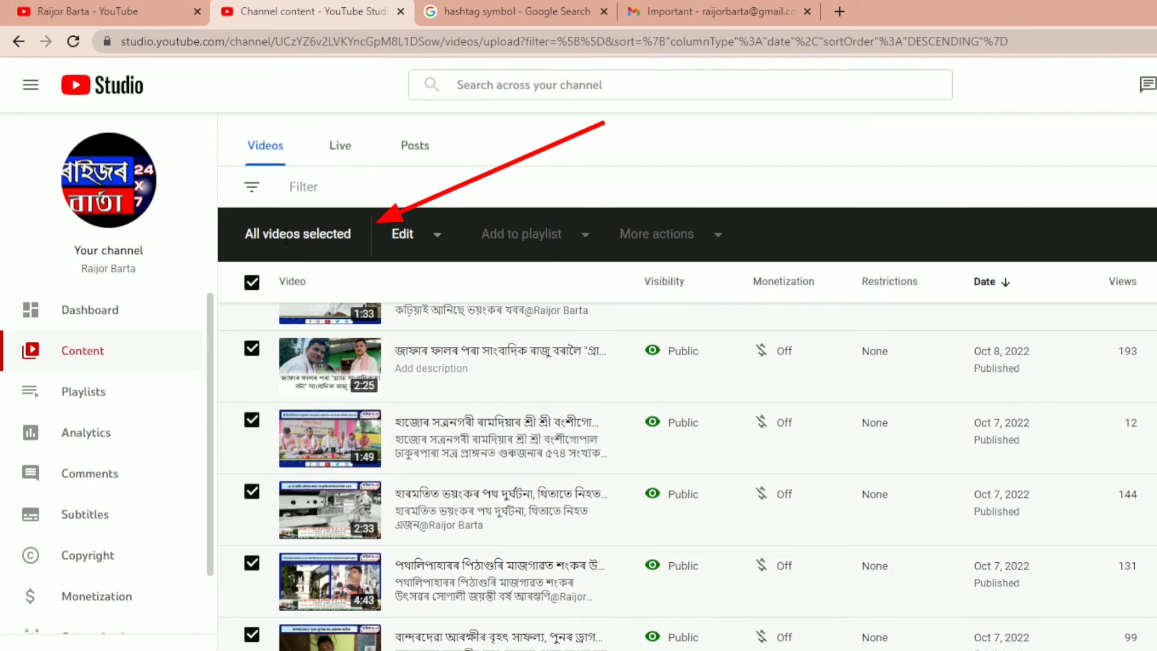
left_click(437, 241)
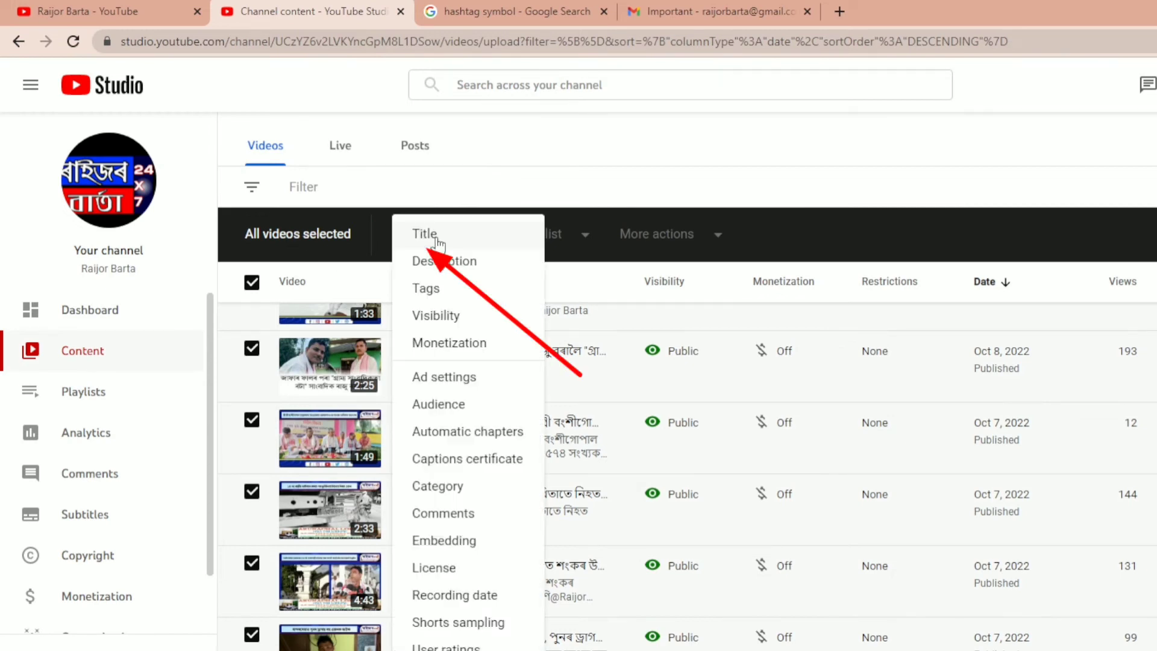
left_click(438, 344)
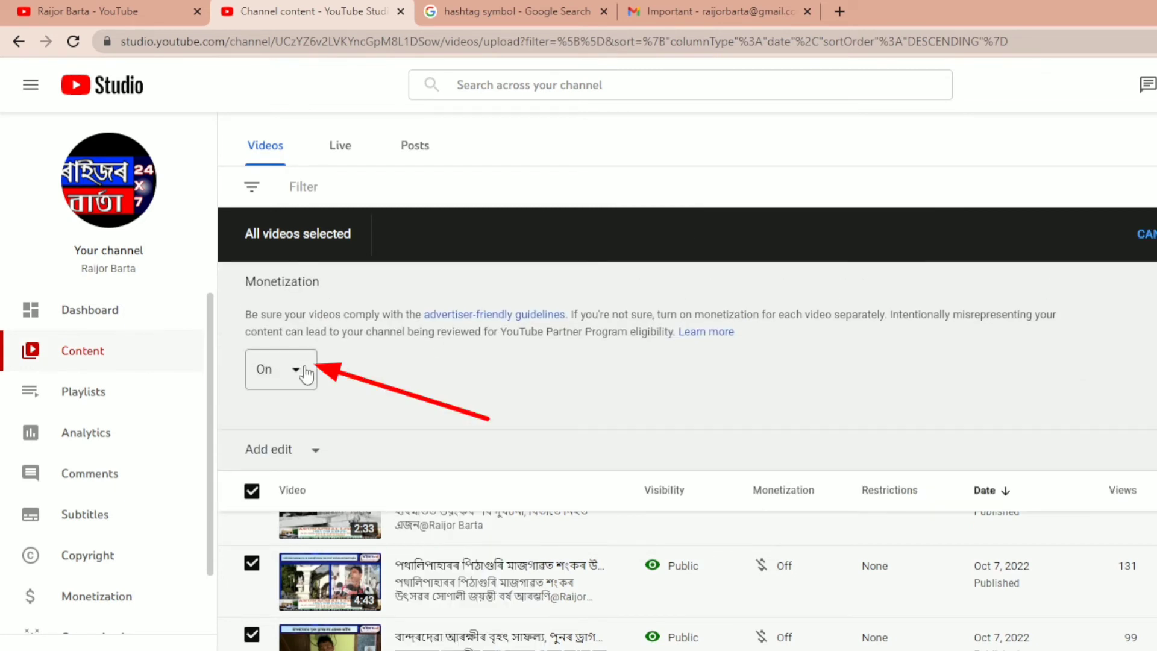
left_click(298, 372)
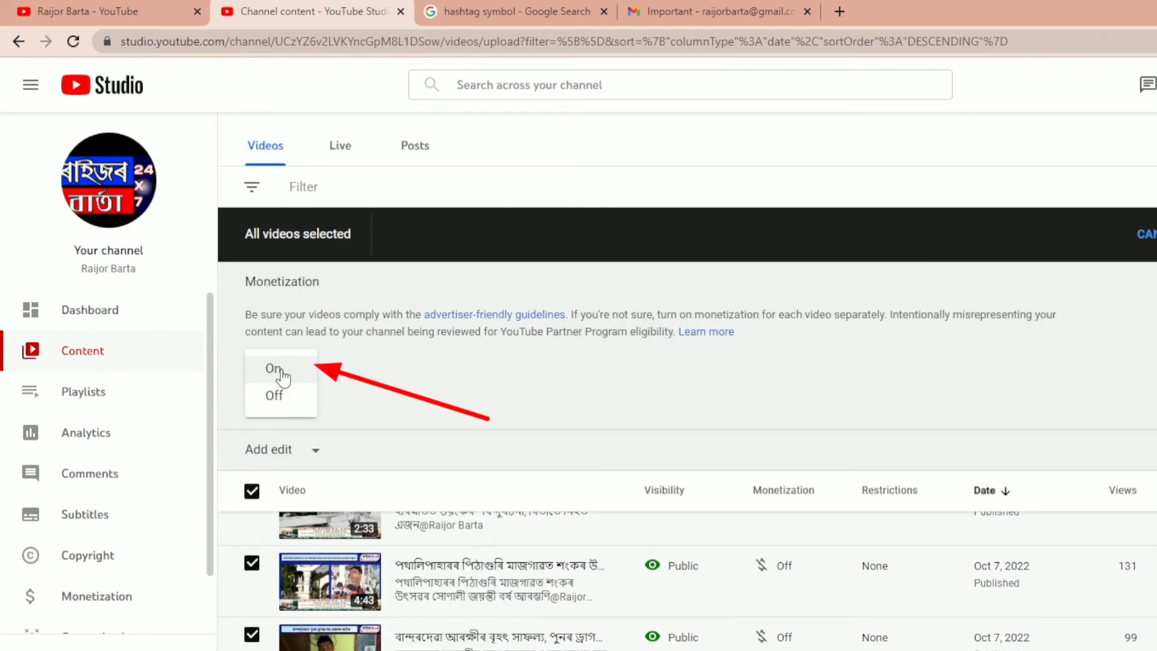
left_click(281, 372)
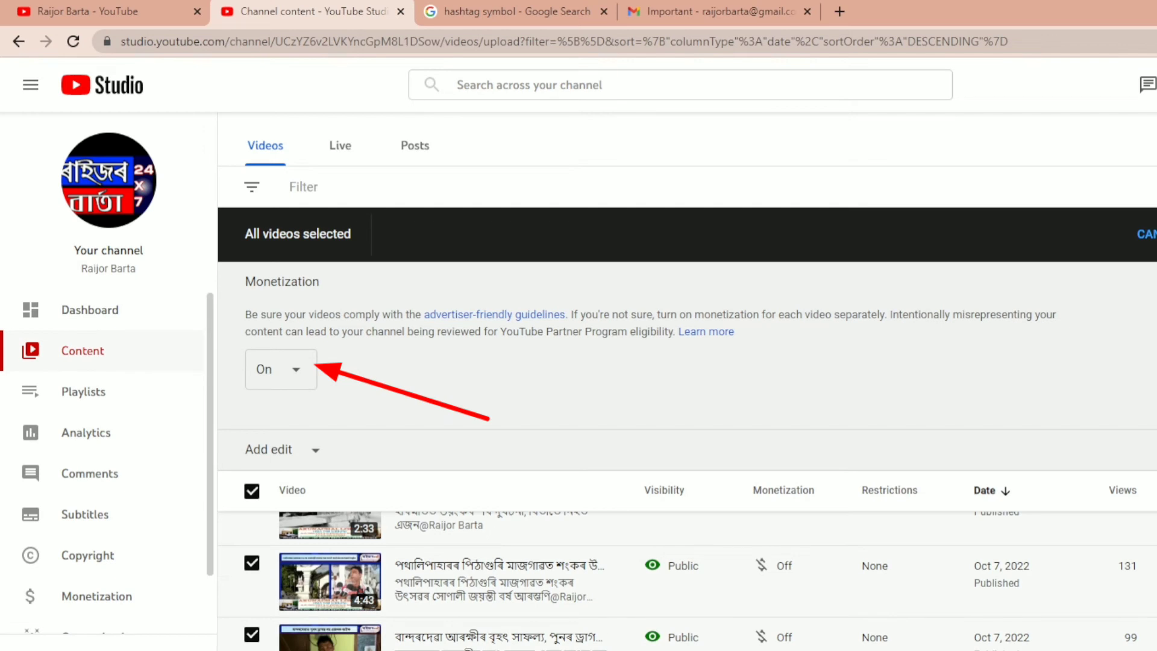
Apply the bulk monetization edit, acknowledge the implications of the action and confirm updating the videos.
left_click(1154, 234)
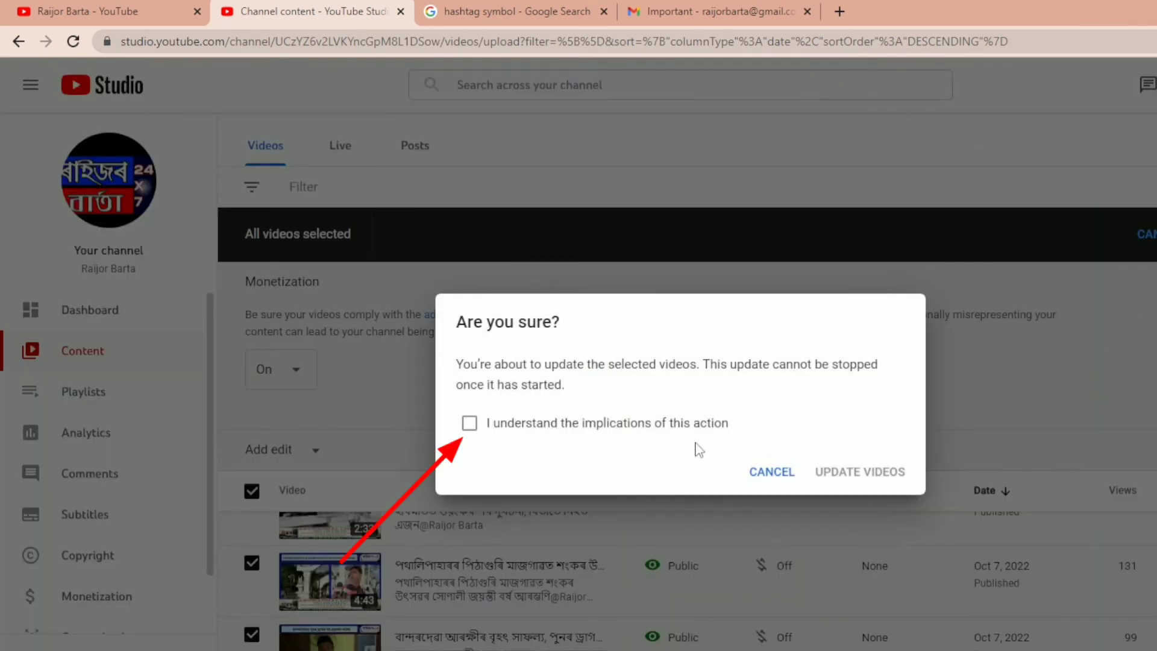
left_click(467, 429)
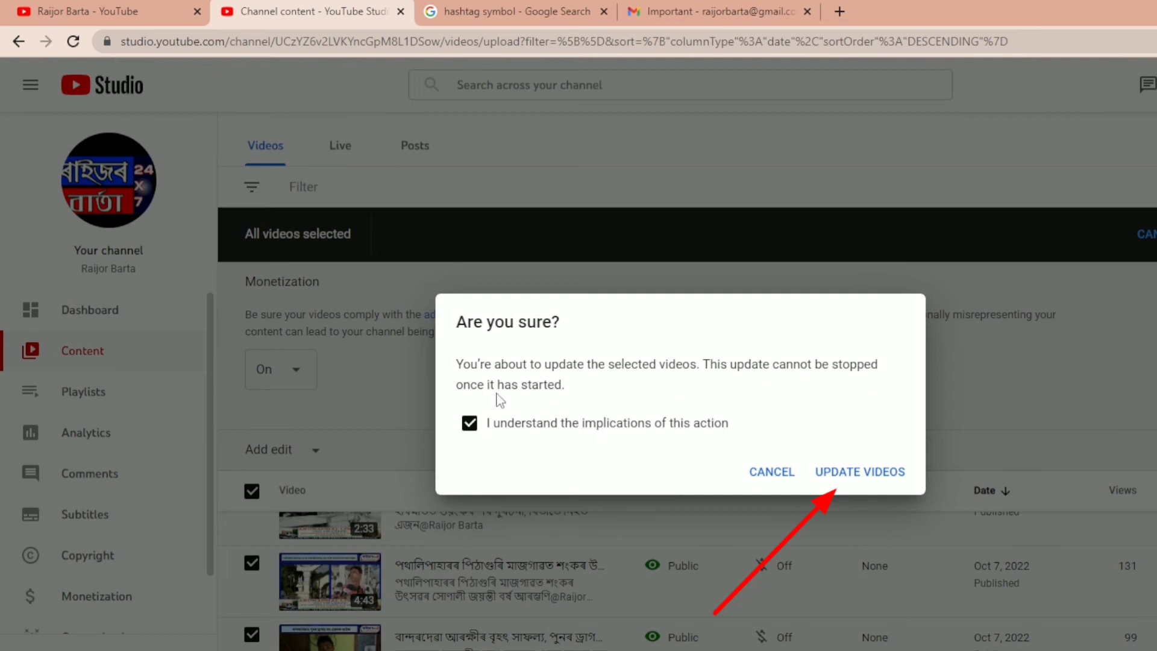
left_click(842, 473)
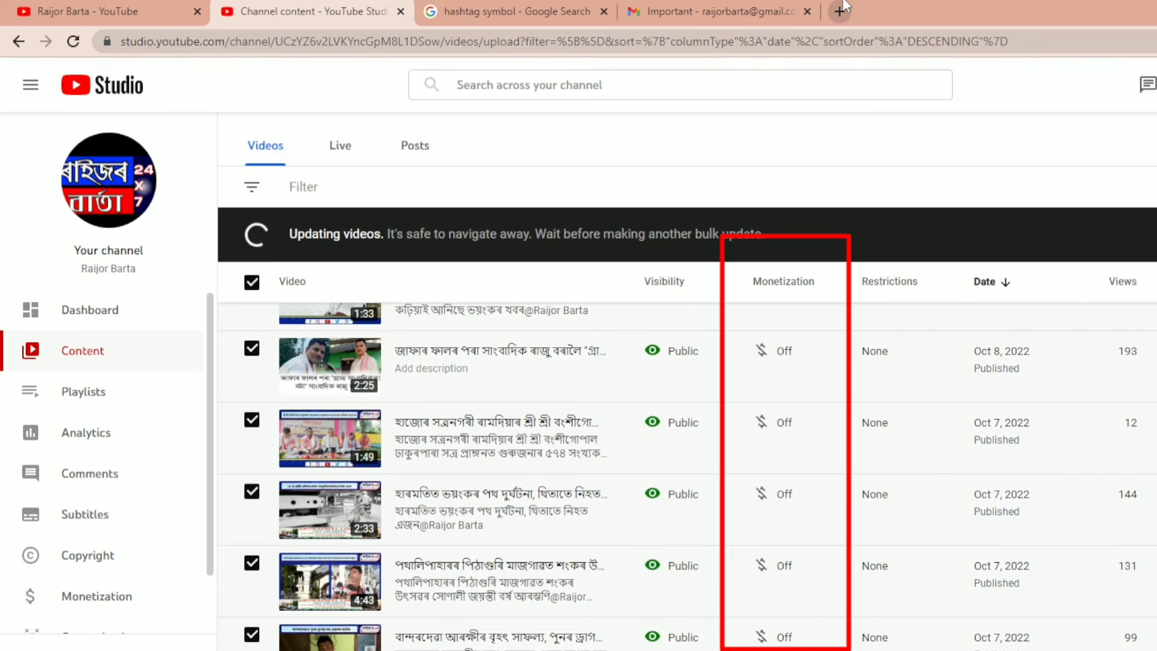
Reload the channel content list and check the monetization status of the videos down the page.
key("F5")
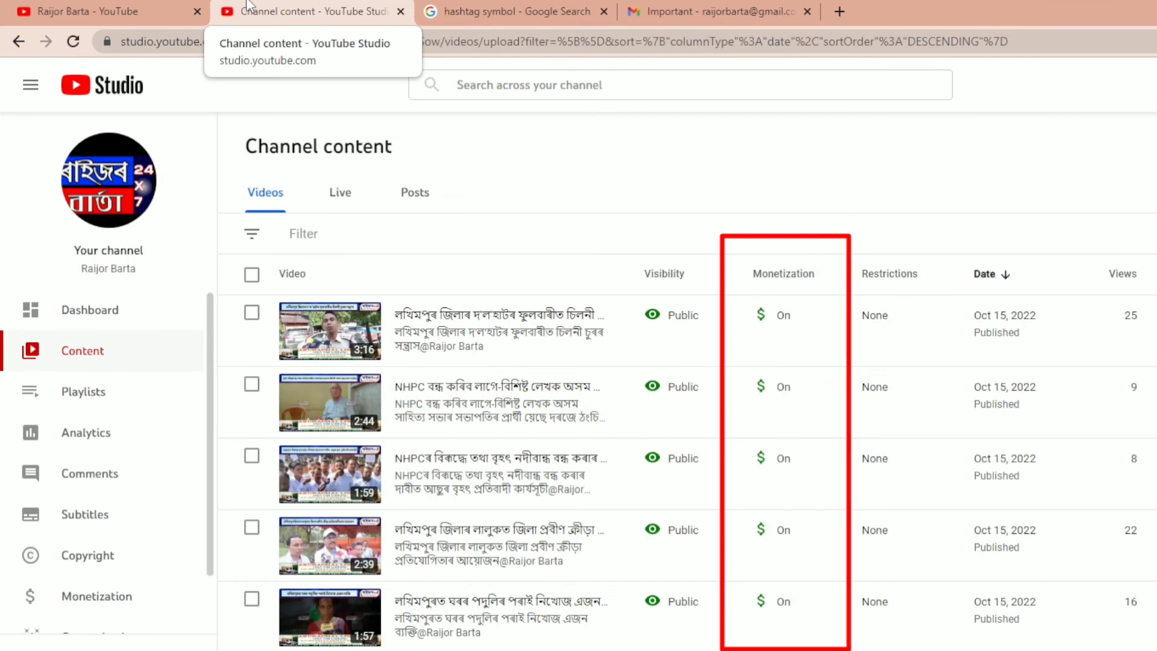
mouse_move(786, 295)
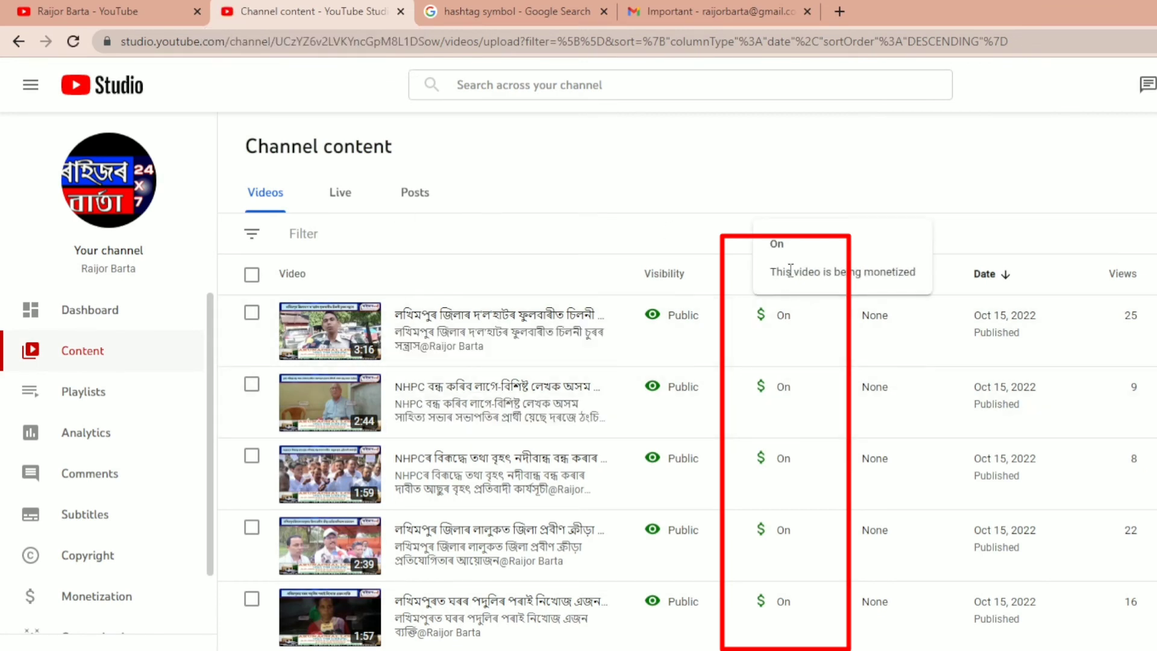
scroll(783, 627, "down", 5)
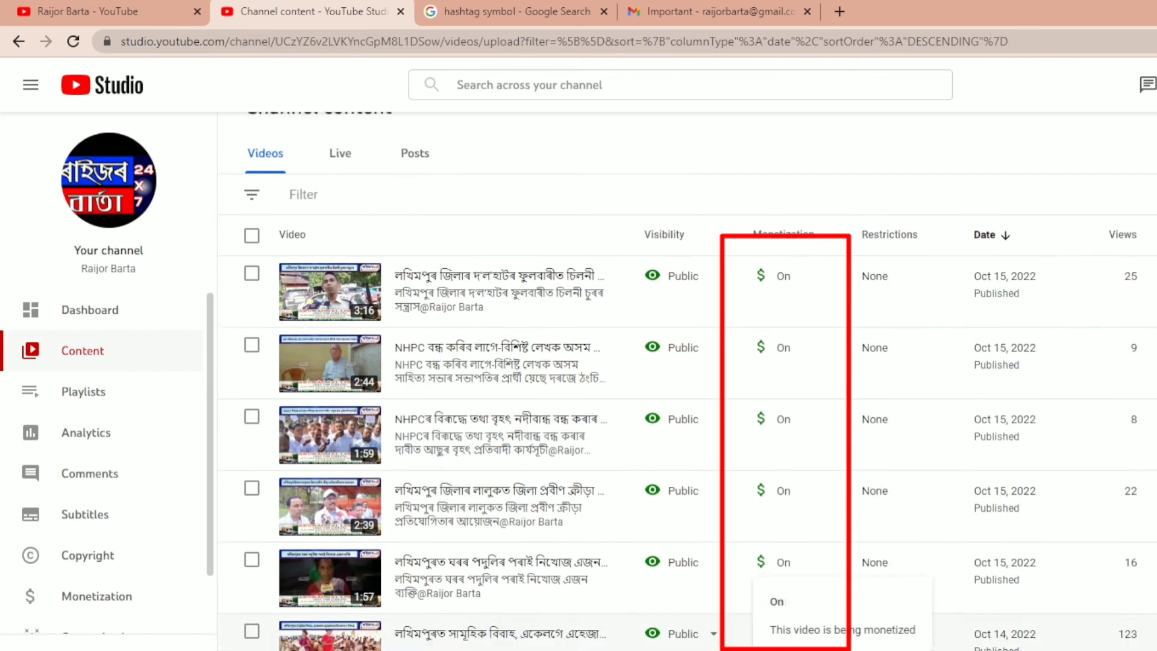
scroll(783, 627, "down", 4)
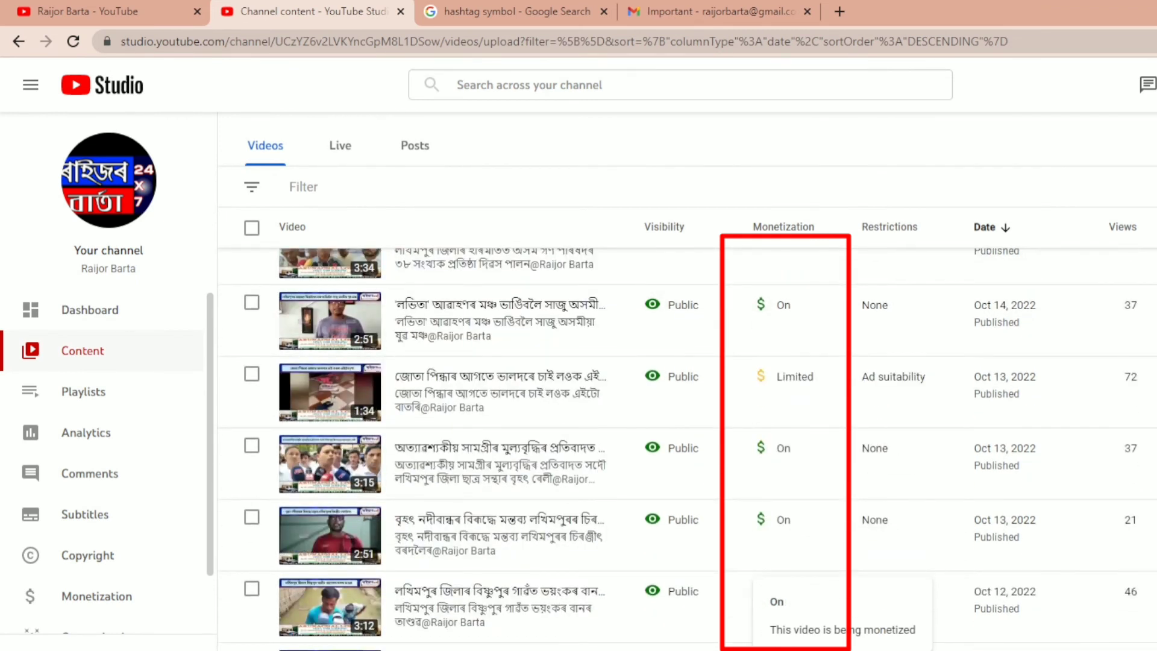
scroll(783, 626, "down", 10)
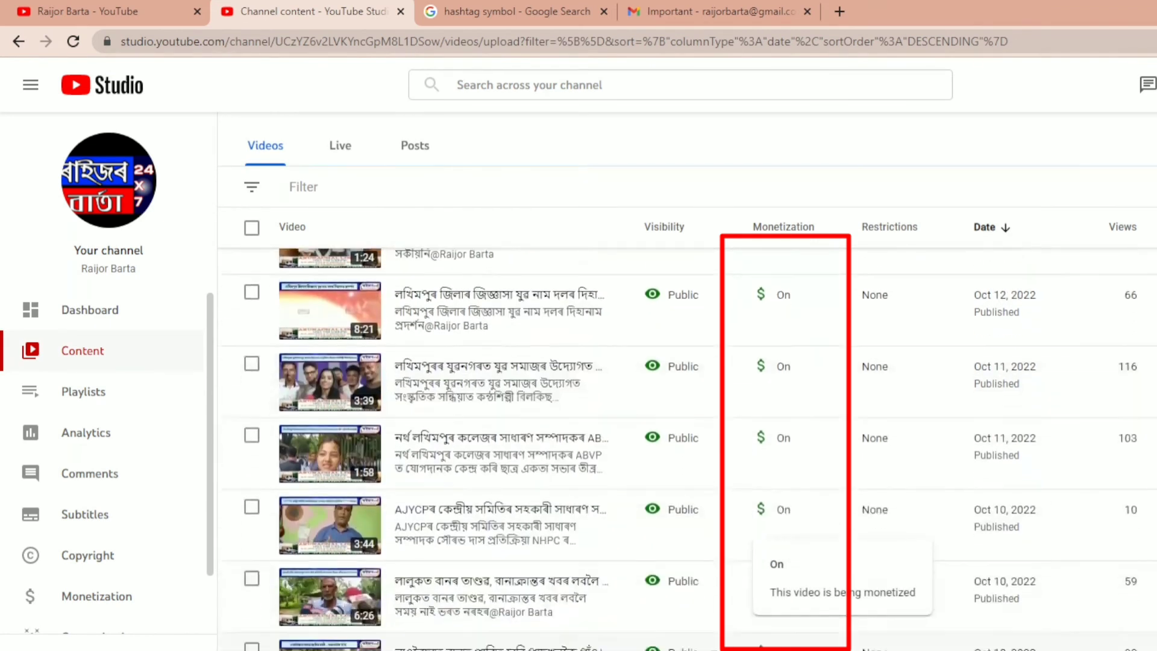
scroll(784, 627, "down", 10)
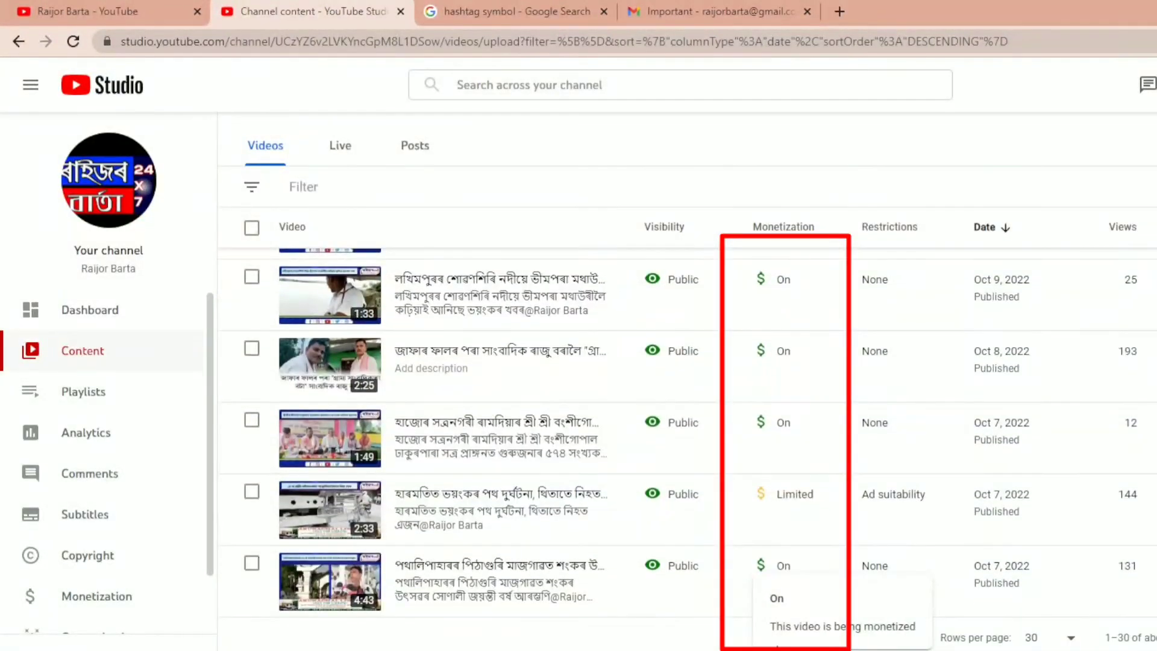